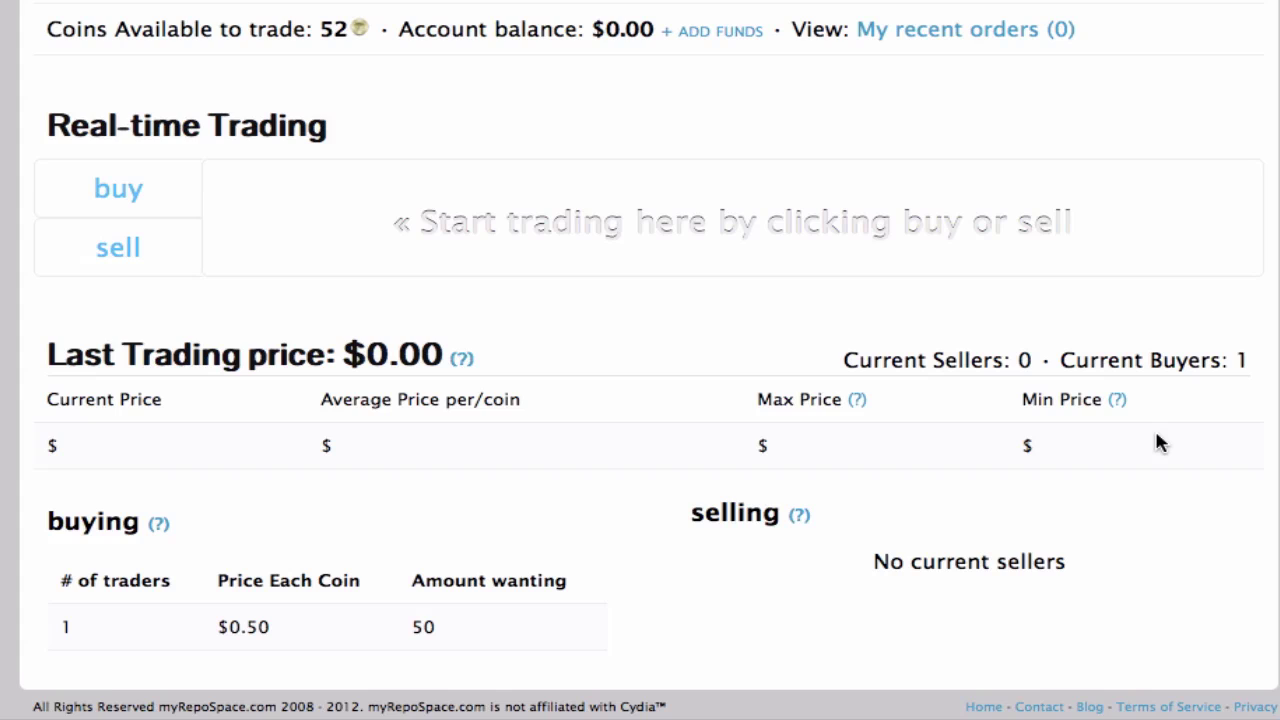
- Scroll down to the trading area and highlight the buyer's $0.50 price
{"action": "scroll", "coordinate": [1155, 433], "scroll_direction": "down", "scroll_amount": 1}
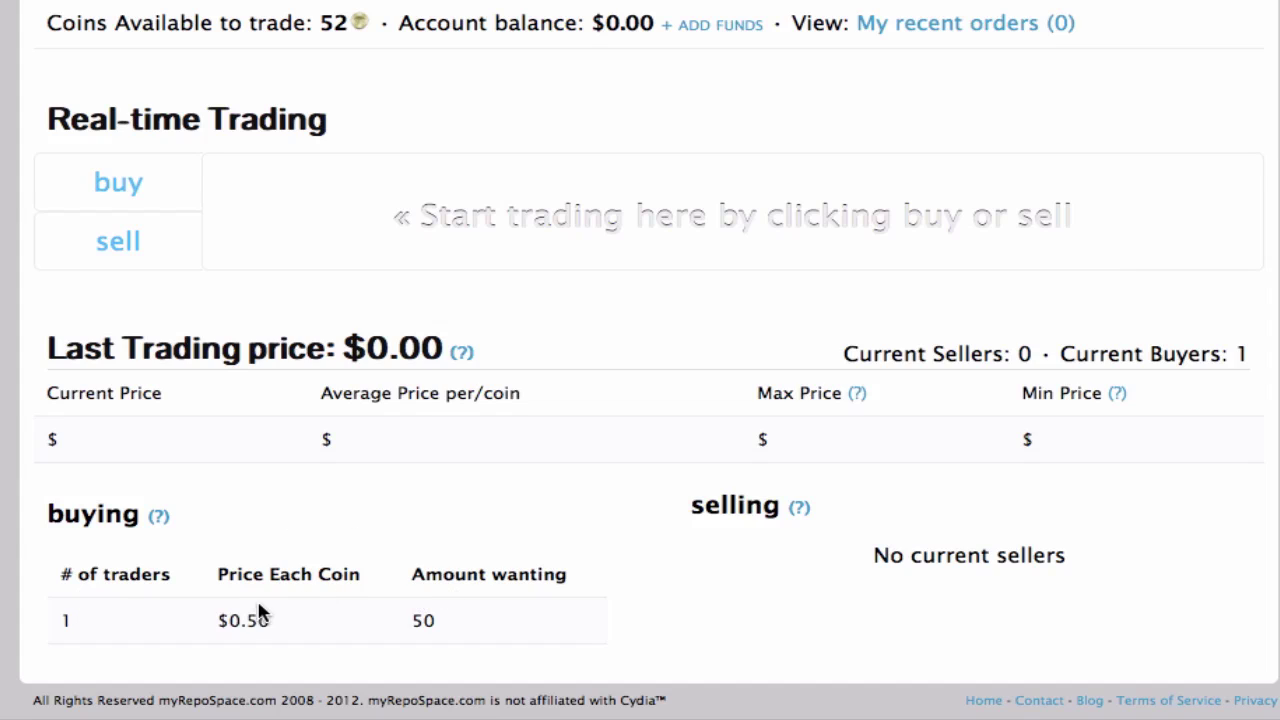
{"action": "left_click_drag", "start_coordinate": [222, 620], "coordinate": [271, 622]}
{"action": "left_click", "coordinate": [270, 622]}
- Start a sell order for 50 coins at 00.50 each and continue to the summary
{"action": "left_click", "coordinate": [142, 242]}
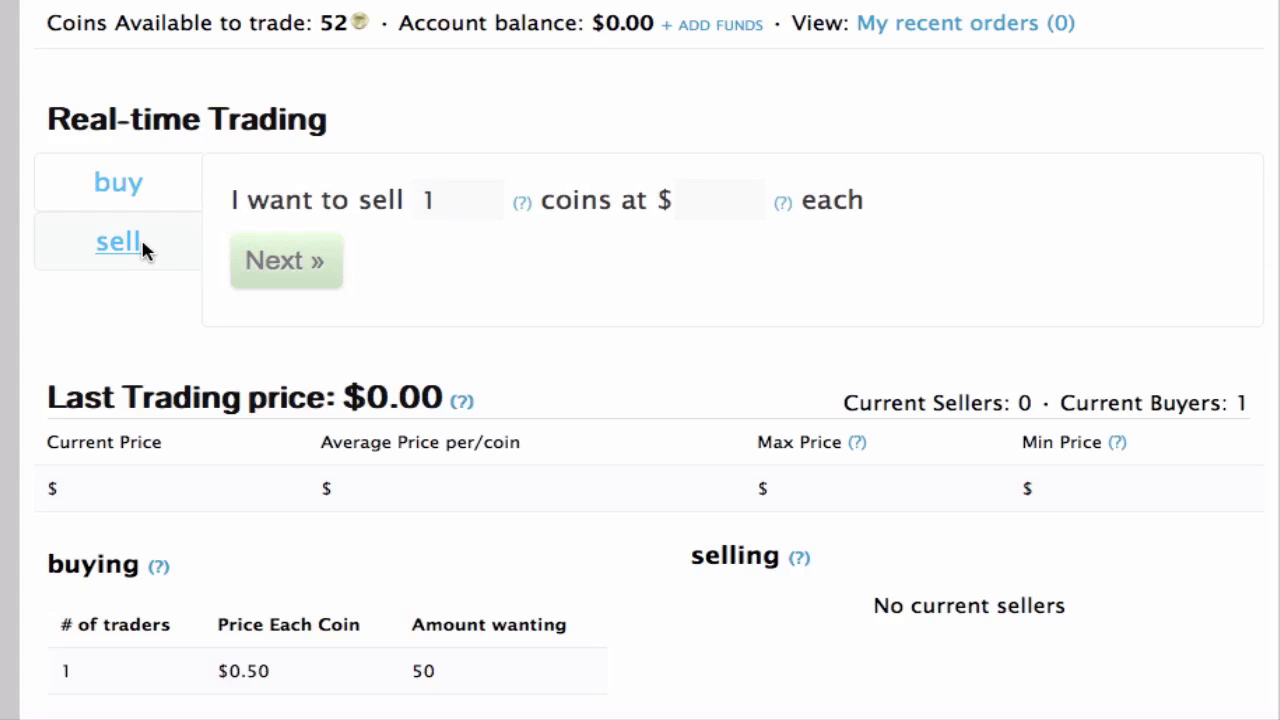
{"action": "left_click", "coordinate": [458, 198]}
{"action": "key", "text": "BackSpace"}
{"action": "type", "text": "5"}
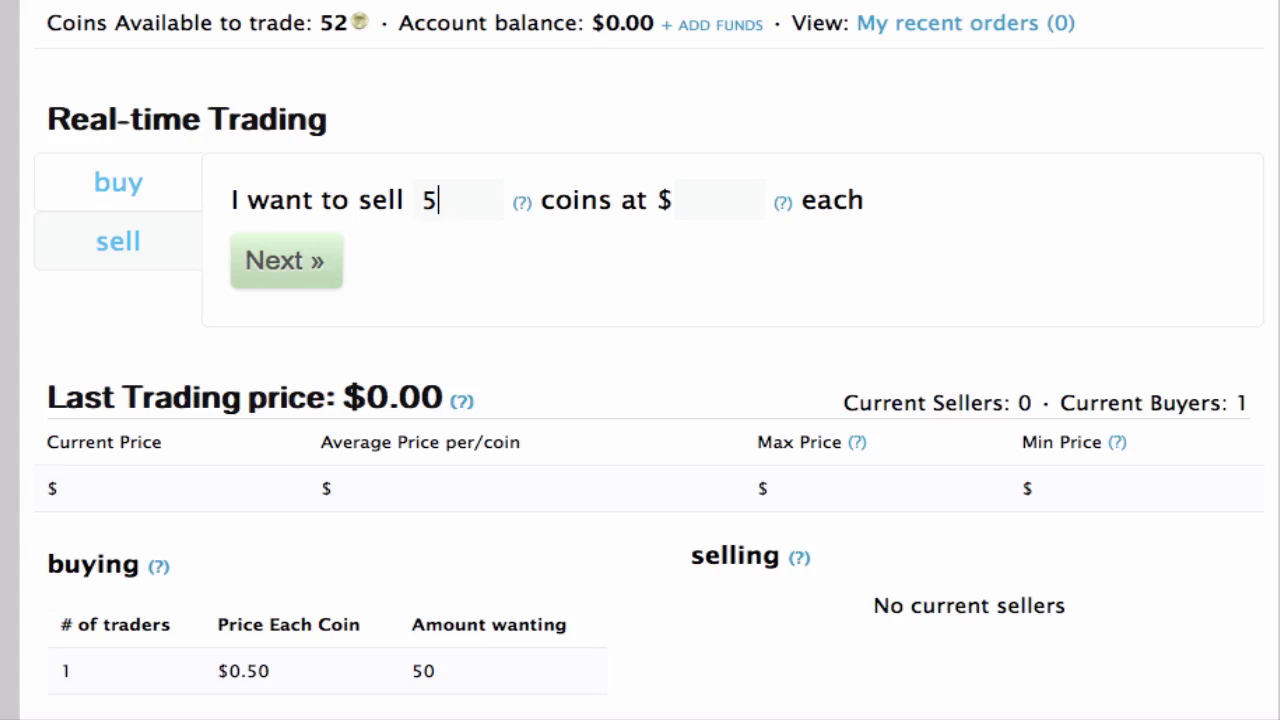
{"action": "type", "text": "0"}
{"action": "key", "text": "Tab"}
{"action": "type", "text": "0"}
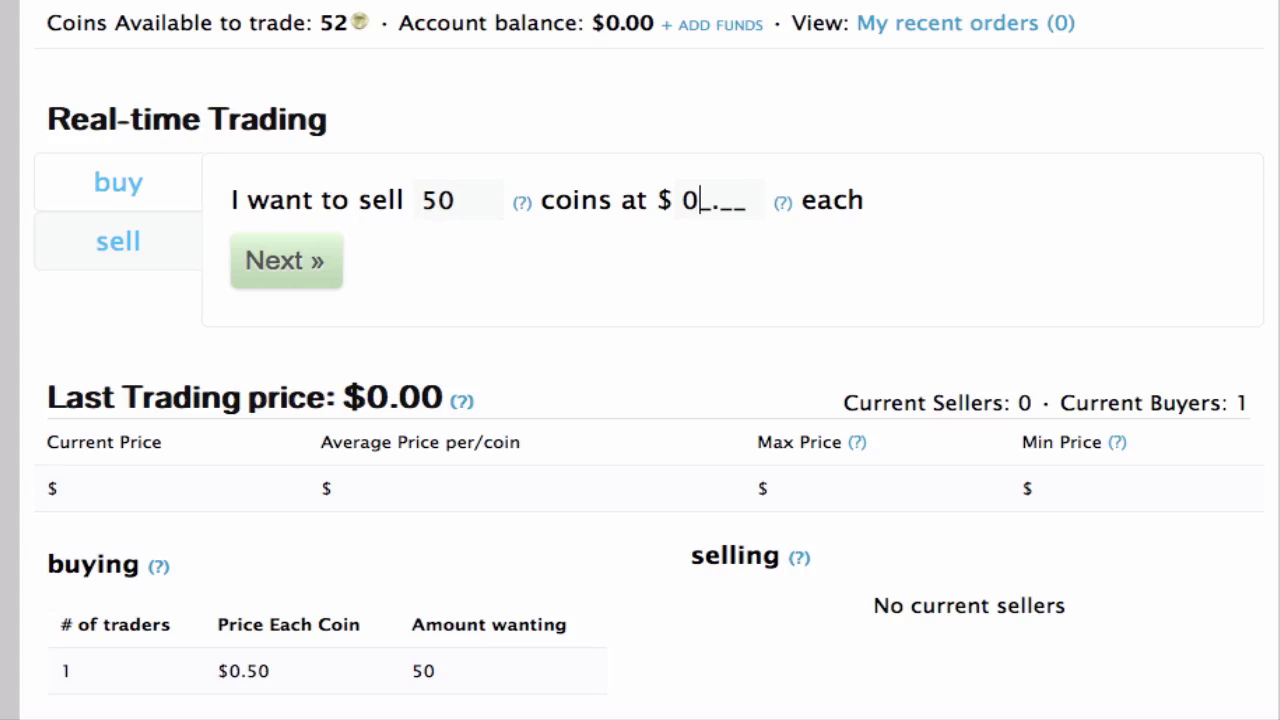
{"action": "type", "text": "0.50"}
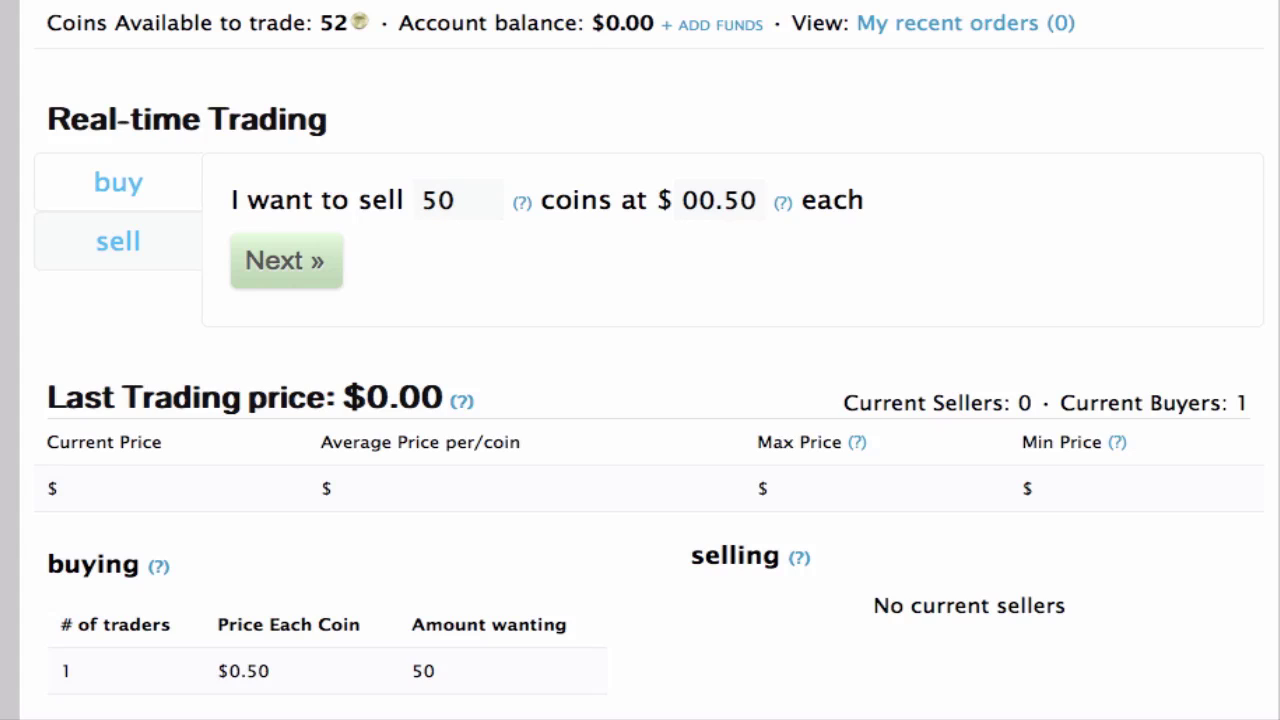
{"action": "left_click", "coordinate": [317, 263]}
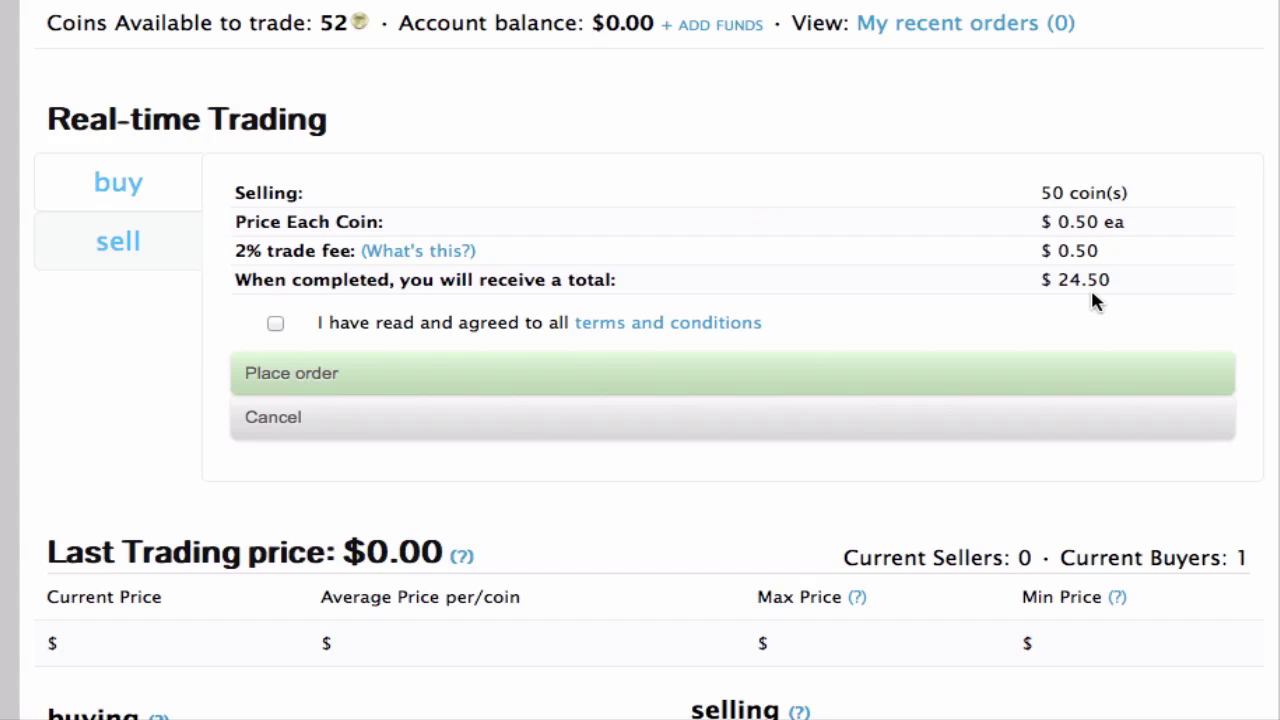
- Agree to the terms, return to the sell form and reprice the 50 coins at 1.00
{"action": "left_click", "coordinate": [414, 322]}
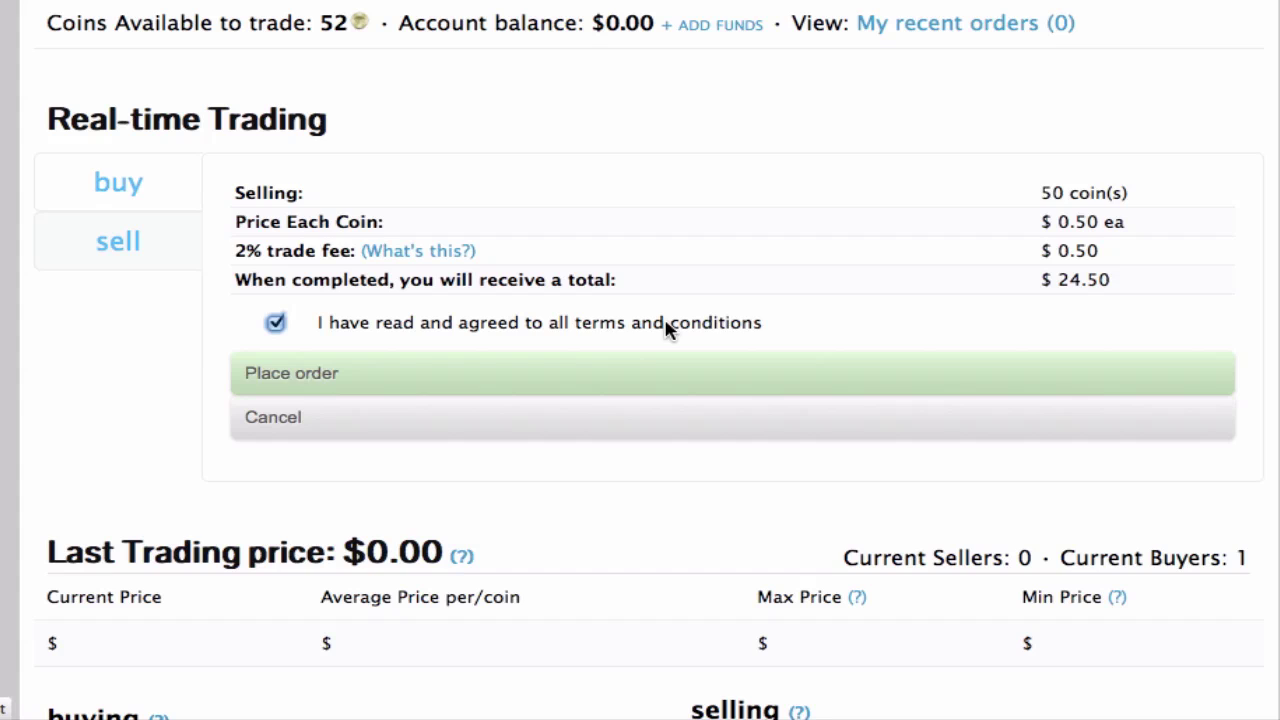
{"action": "left_click", "coordinate": [315, 385]}
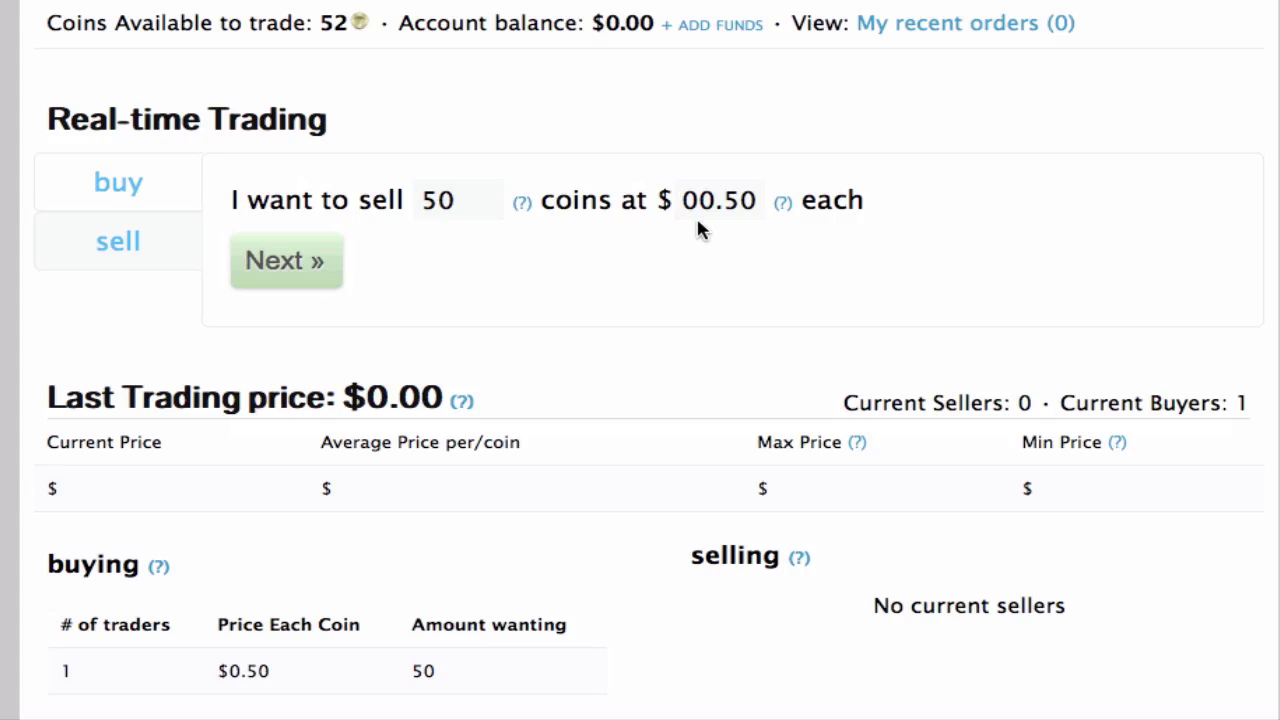
{"action": "double_click", "coordinate": [720, 203]}
{"action": "left_click", "coordinate": [724, 205]}
{"action": "key", "text": "BackSpace"}
{"action": "key", "text": "BackSpace"}
{"action": "type", "text": "1.00"}
- Review, accept the terms and place the 50-coin sell order at $1.00
{"action": "left_click", "coordinate": [306, 266]}
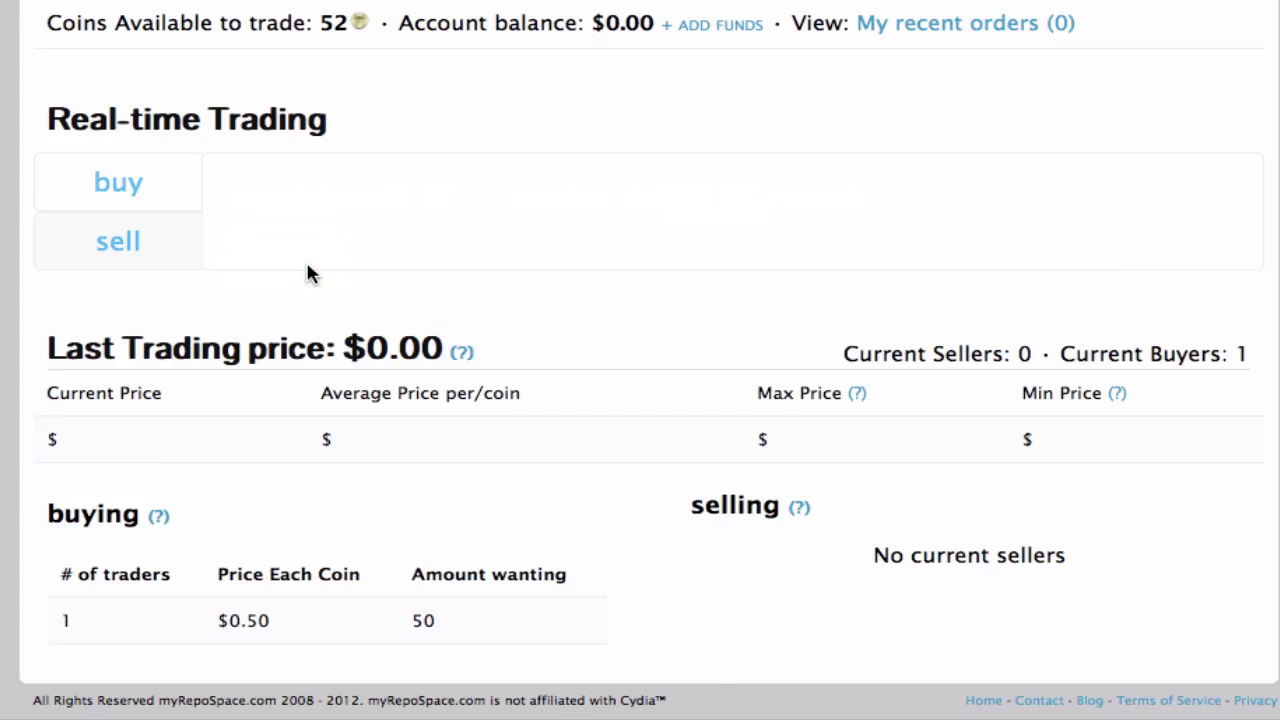
{"action": "left_click", "coordinate": [324, 322]}
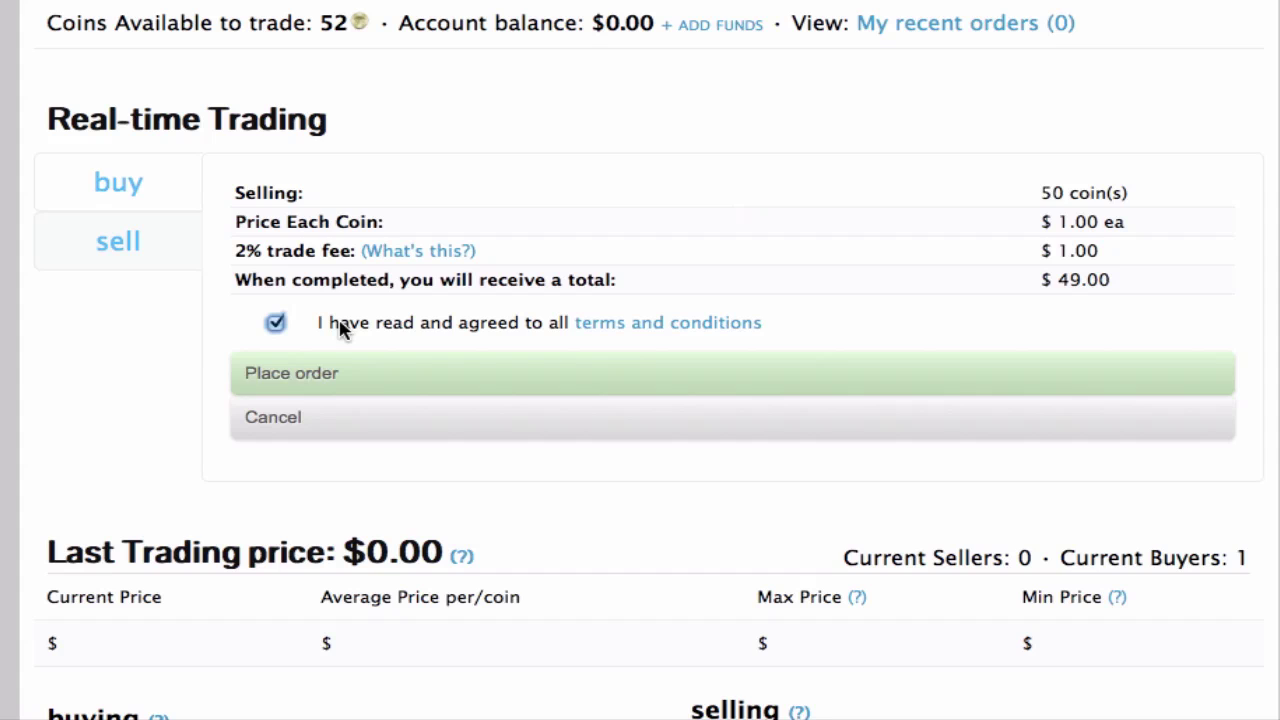
{"action": "left_click", "coordinate": [338, 374]}
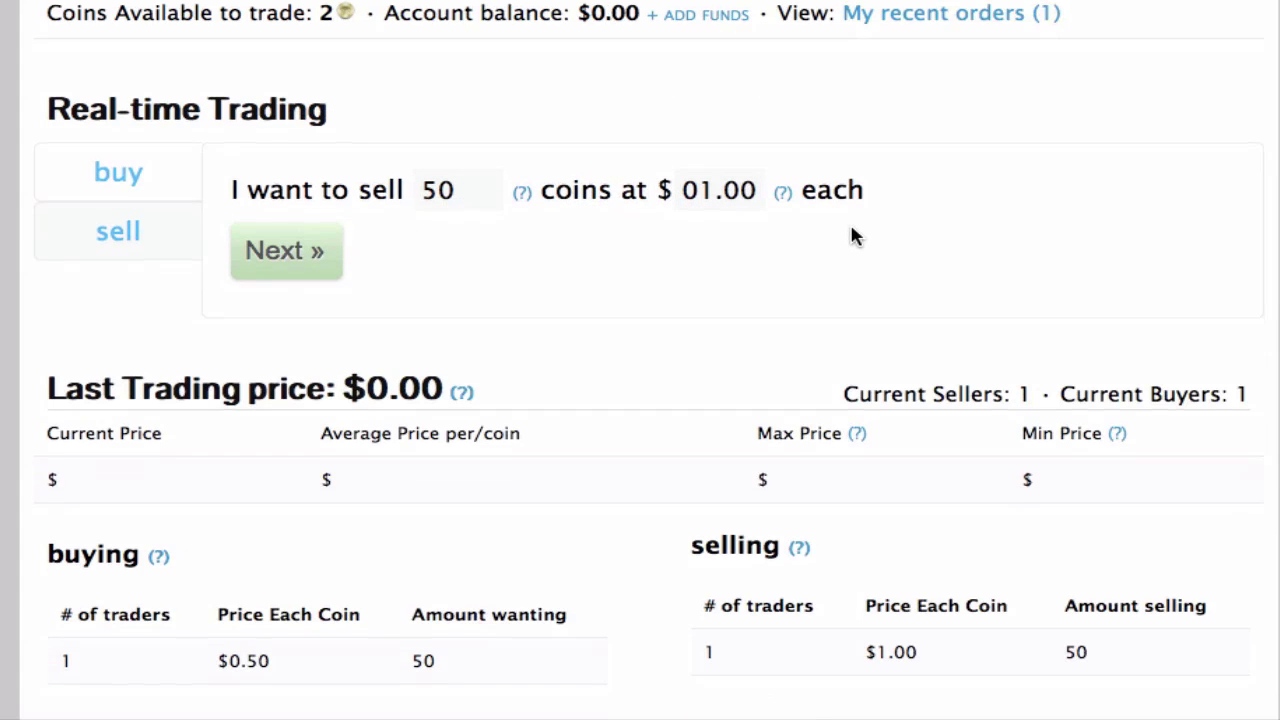
{"action": "scroll", "coordinate": [851, 300], "scroll_direction": "down", "scroll_amount": 1}
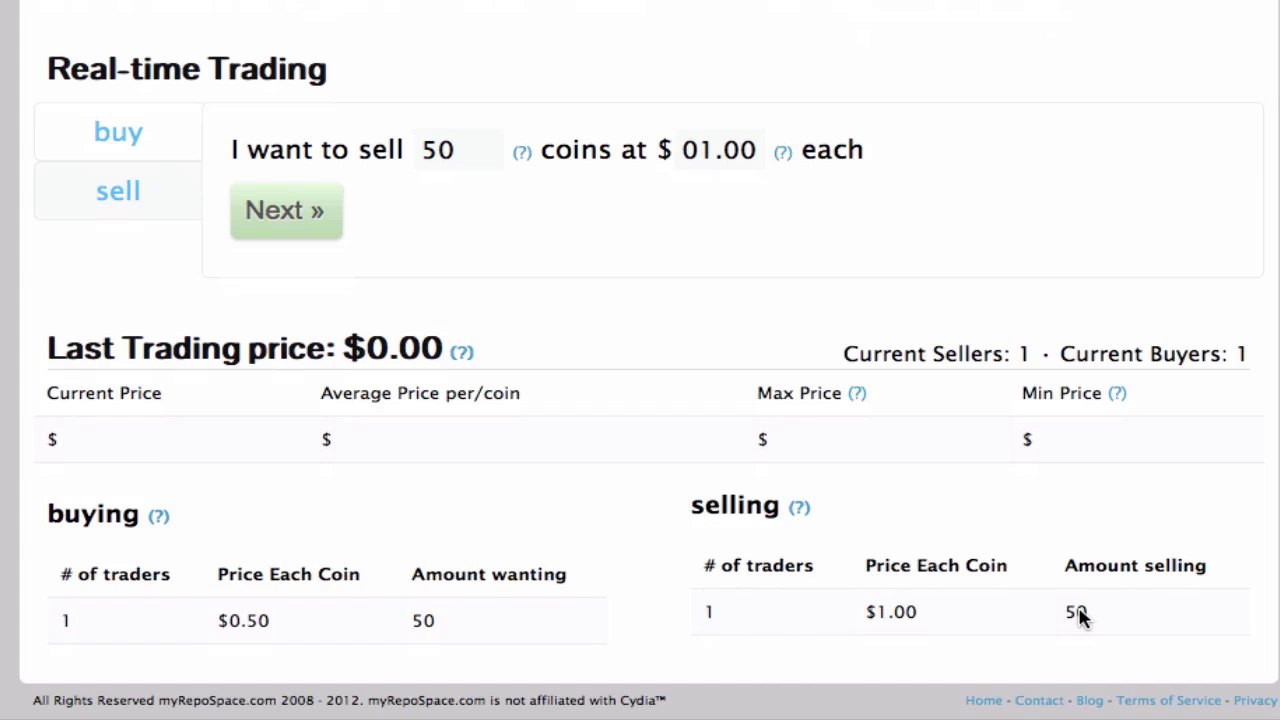
- Show 'My recent orders', listing the 50-coin $1.00 sale receiving $49.00
{"action": "scroll", "coordinate": [931, 615], "scroll_direction": "up", "scroll_amount": 1}
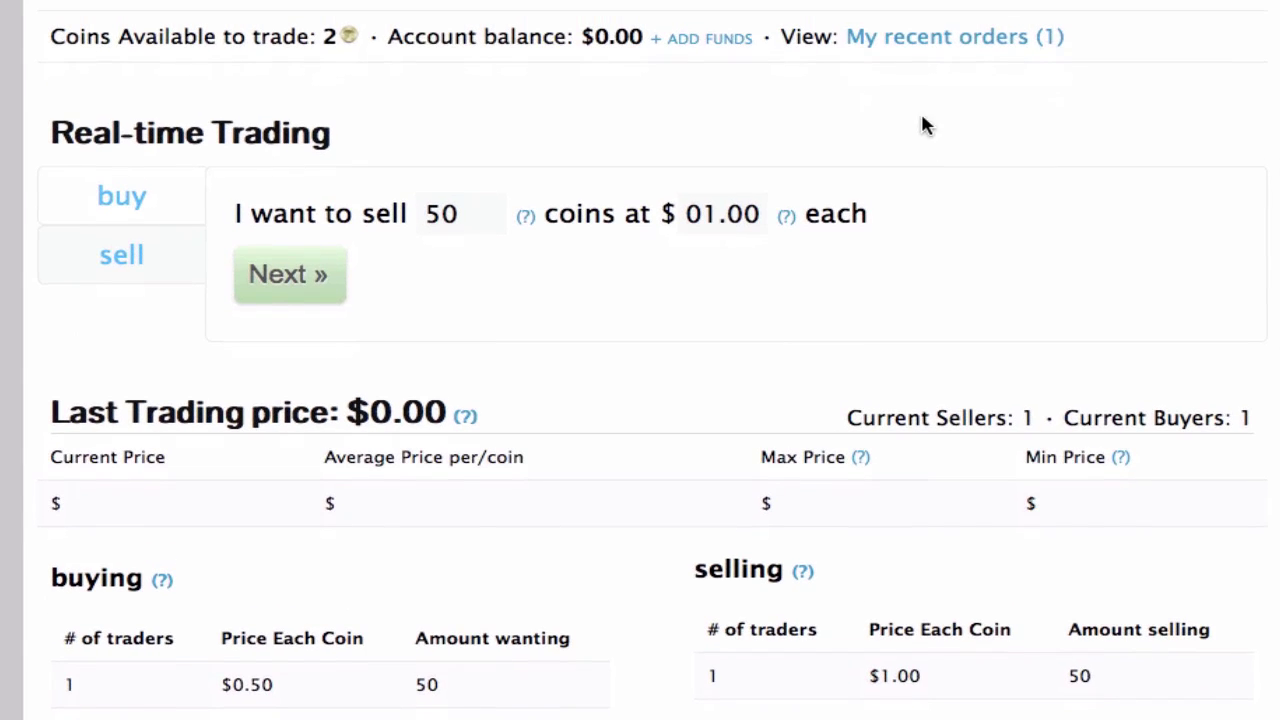
{"action": "left_click", "coordinate": [922, 44]}
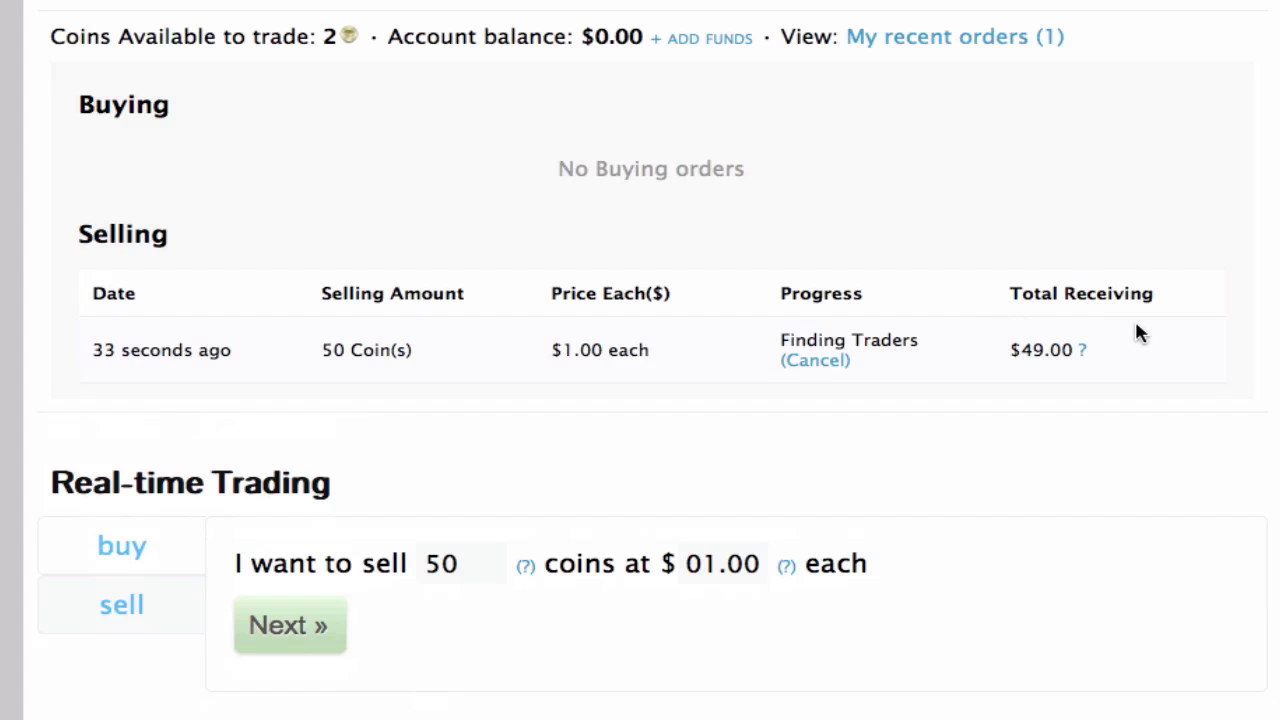
- Collapse the recent orders panel back to the trading page
{"action": "left_click", "coordinate": [878, 40]}
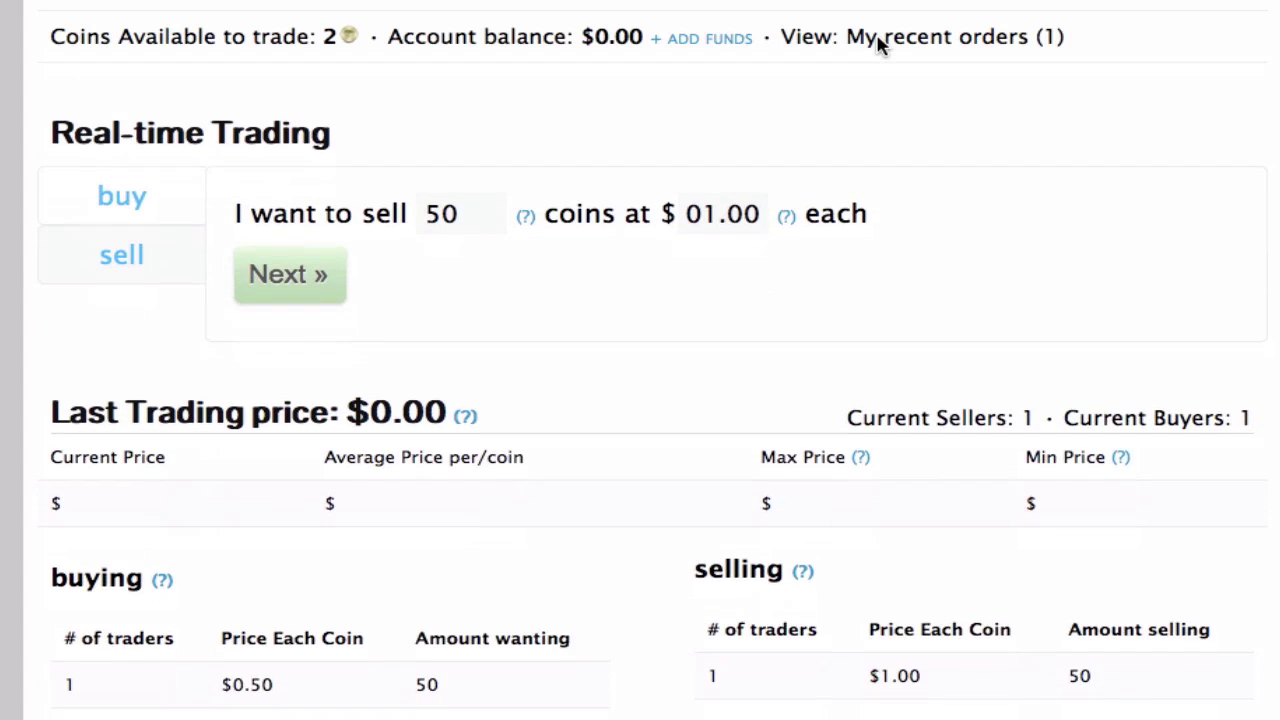